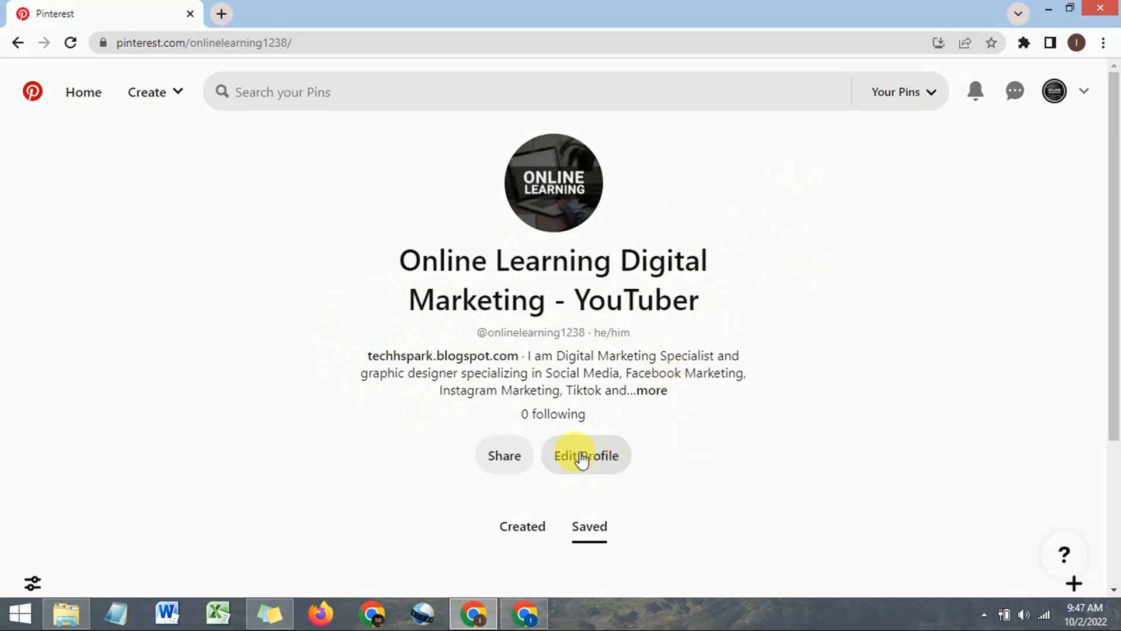
# - Start editing the profile and open its Claimed accounts settings
pyautogui.scroll(-2, 583, 461)
pyautogui.click(600, 380)
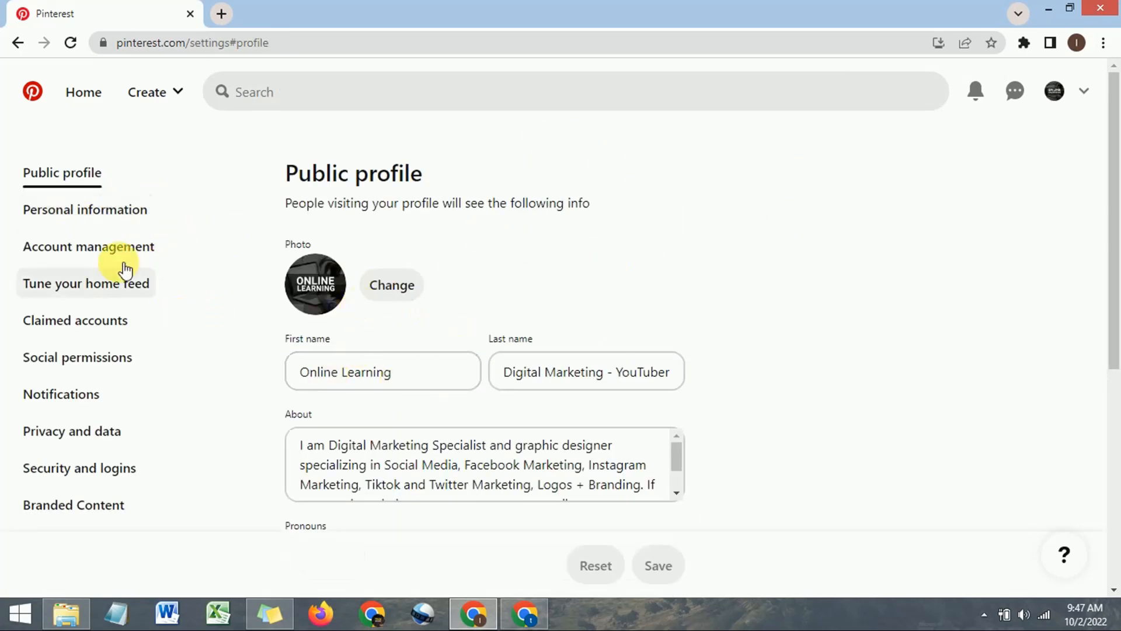
pyautogui.click(82, 331)
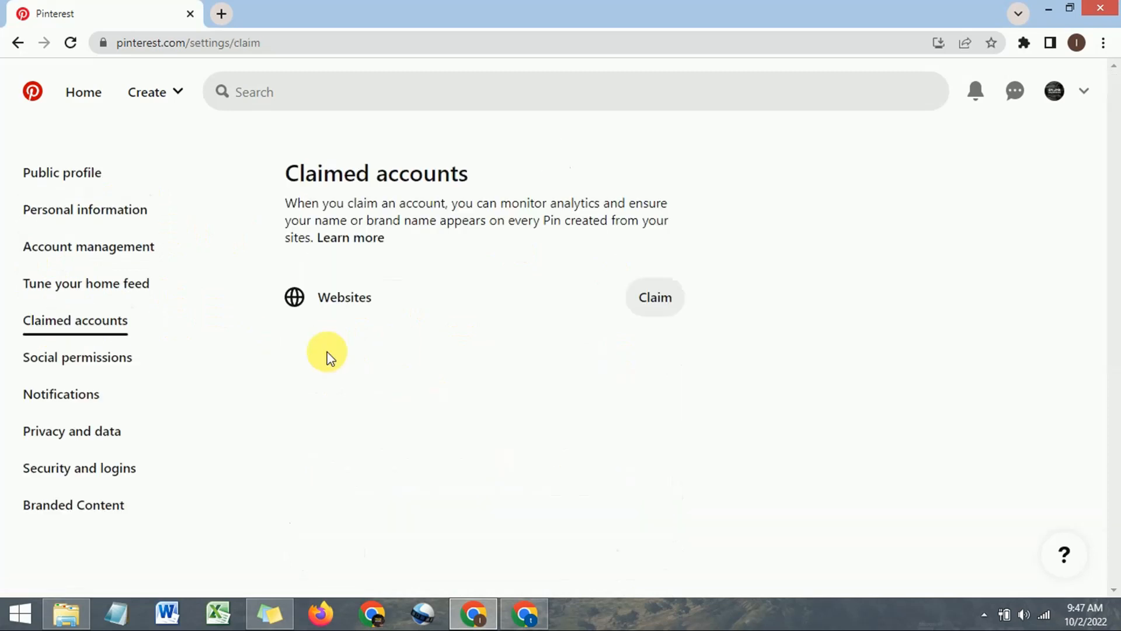
pyautogui.moveTo(282, 172); pyautogui.dragTo(437, 186)
pyautogui.click(436, 187)
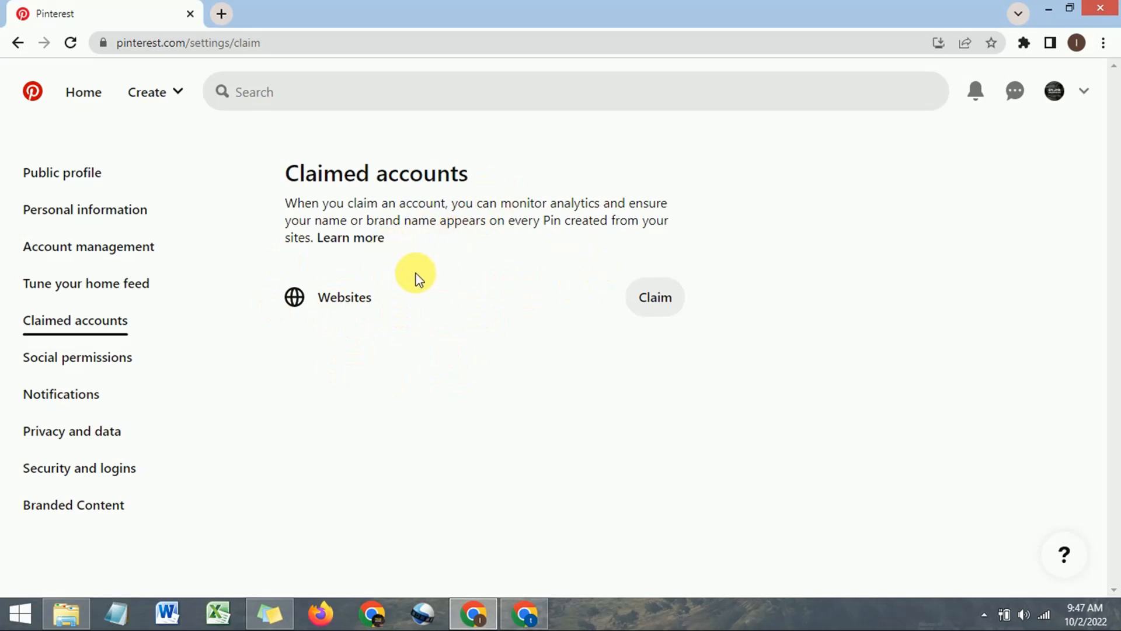
# - Start claiming a website and copy the verification meta tag offered under the Add HTML tag method
pyautogui.click(658, 307)
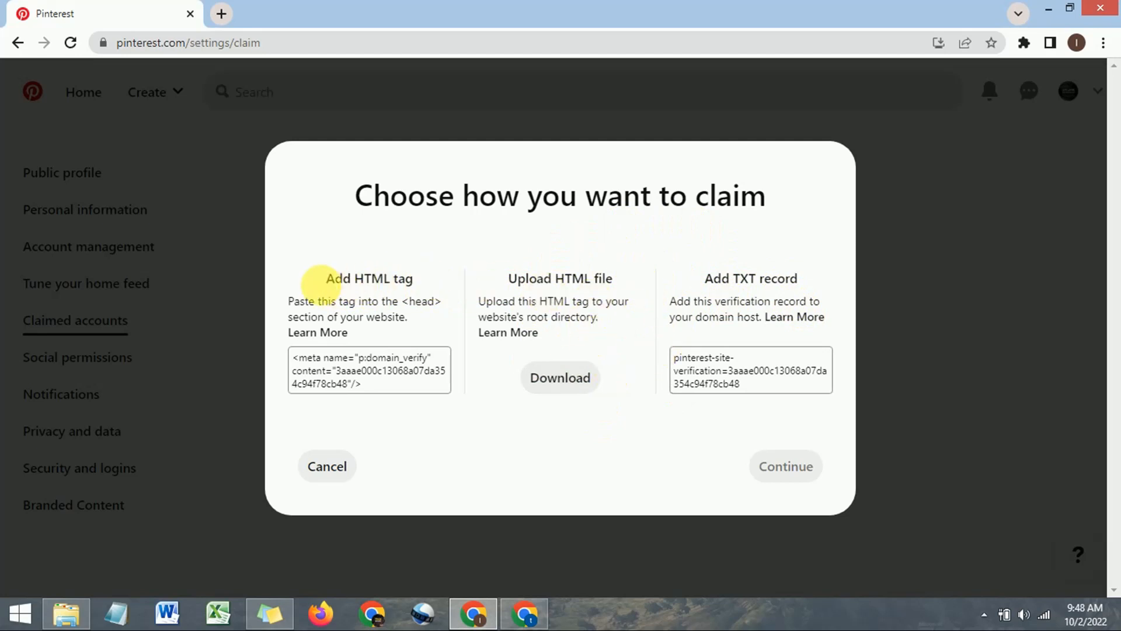
pyautogui.moveTo(326, 284); pyautogui.dragTo(413, 283)
pyautogui.click(455, 285)
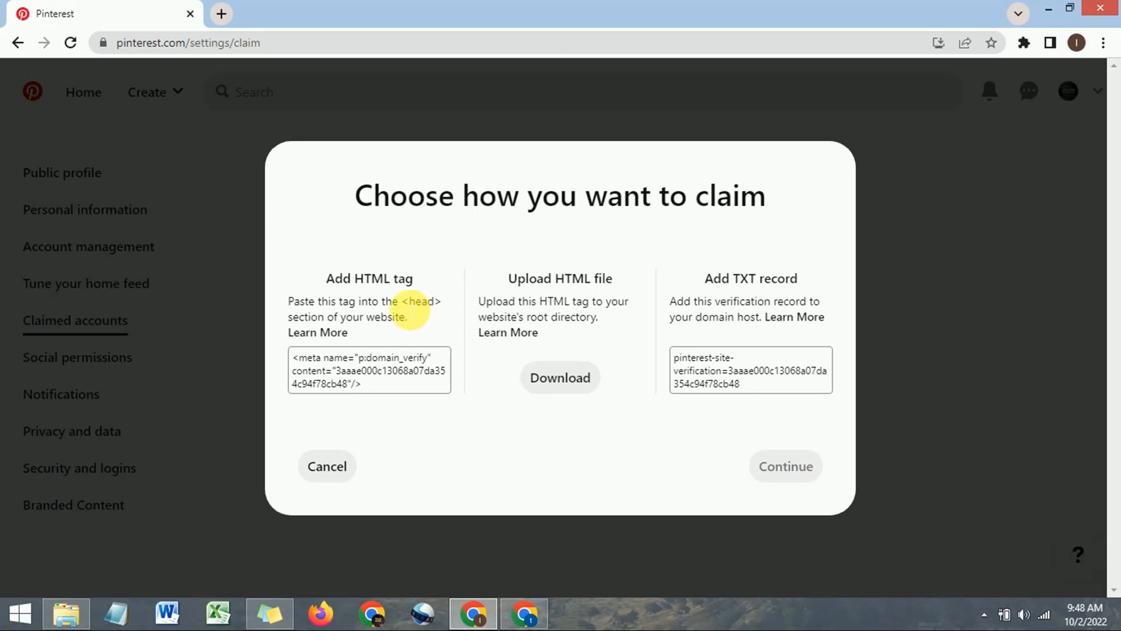
pyautogui.click(376, 378)
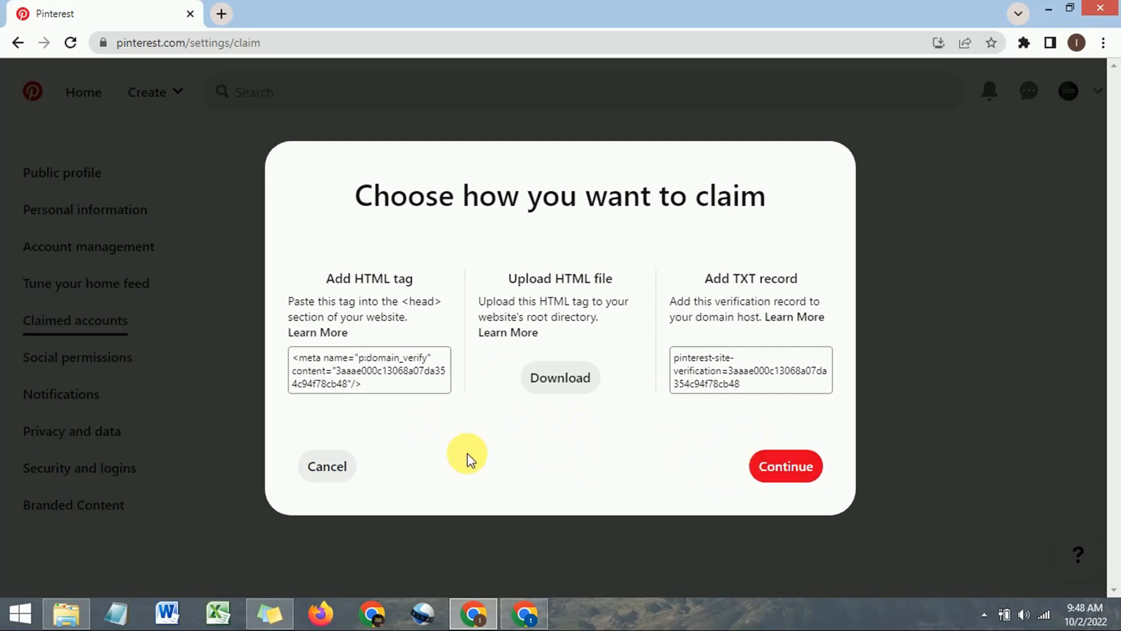
# - Switch to Blogger and open the Tech Spark blog's current theme for HTML editing
pyautogui.click(535, 621)
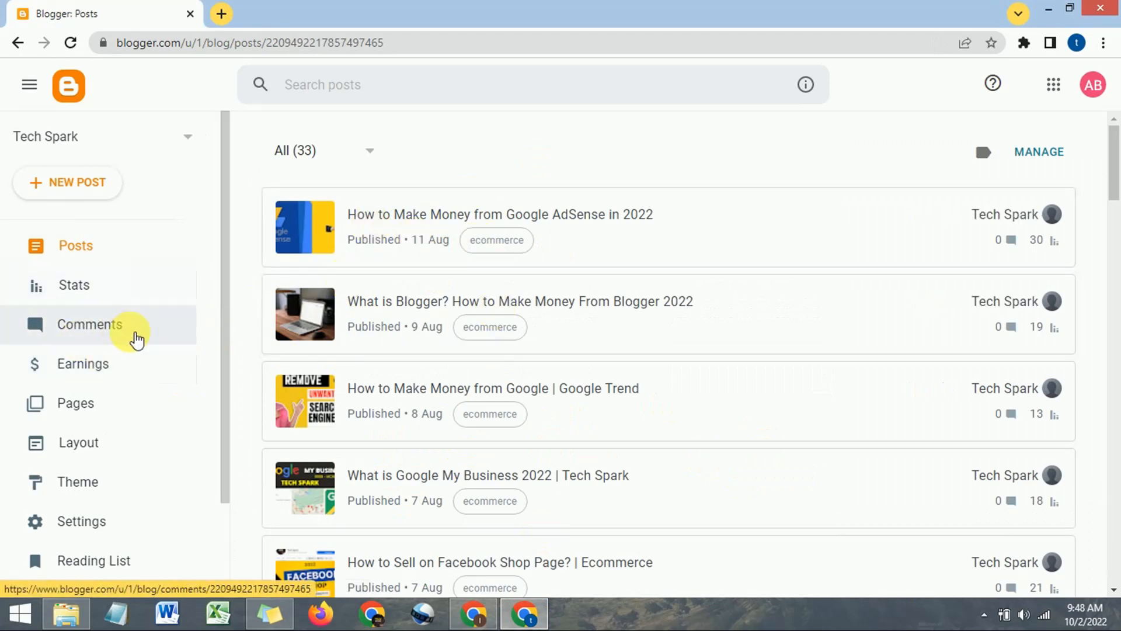
pyautogui.scroll(-2, 79, 403)
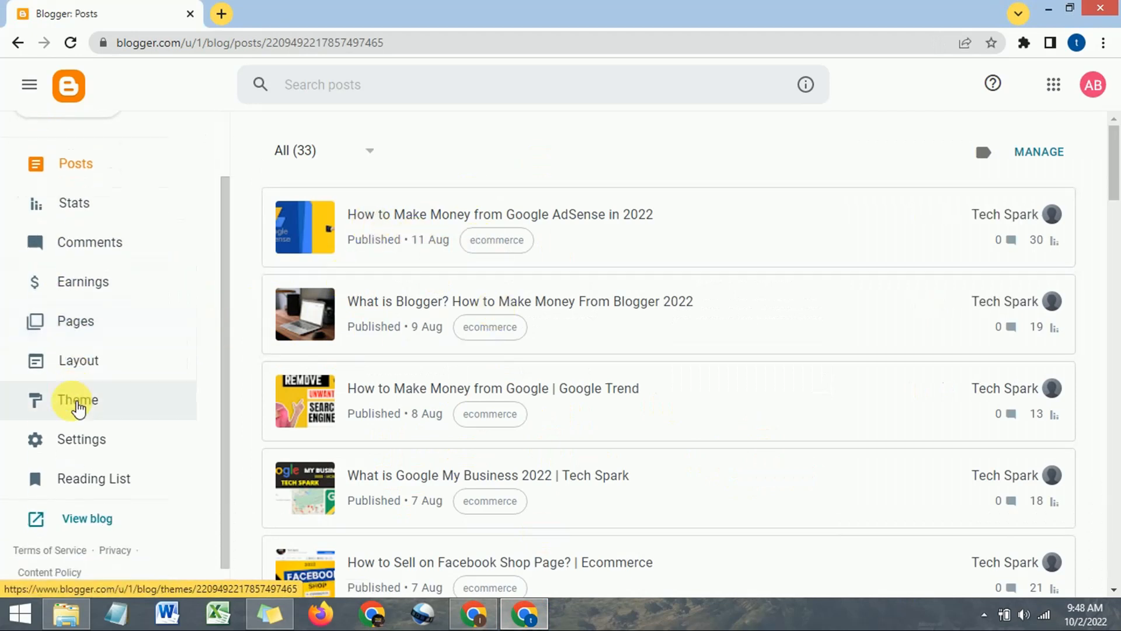
pyautogui.click(95, 410)
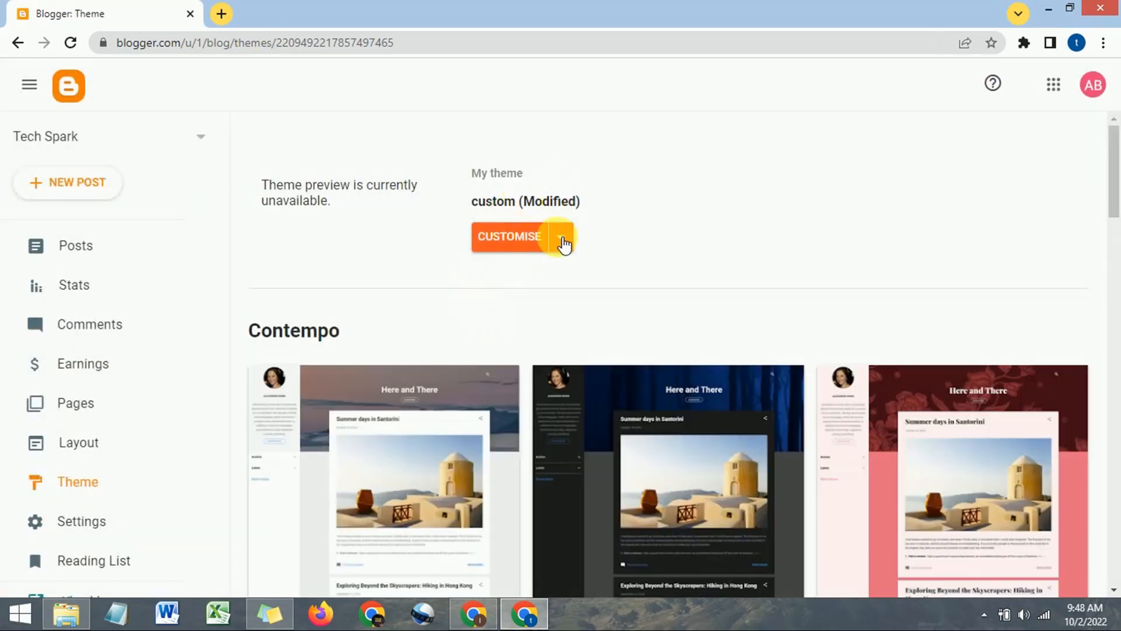
pyautogui.click(566, 244)
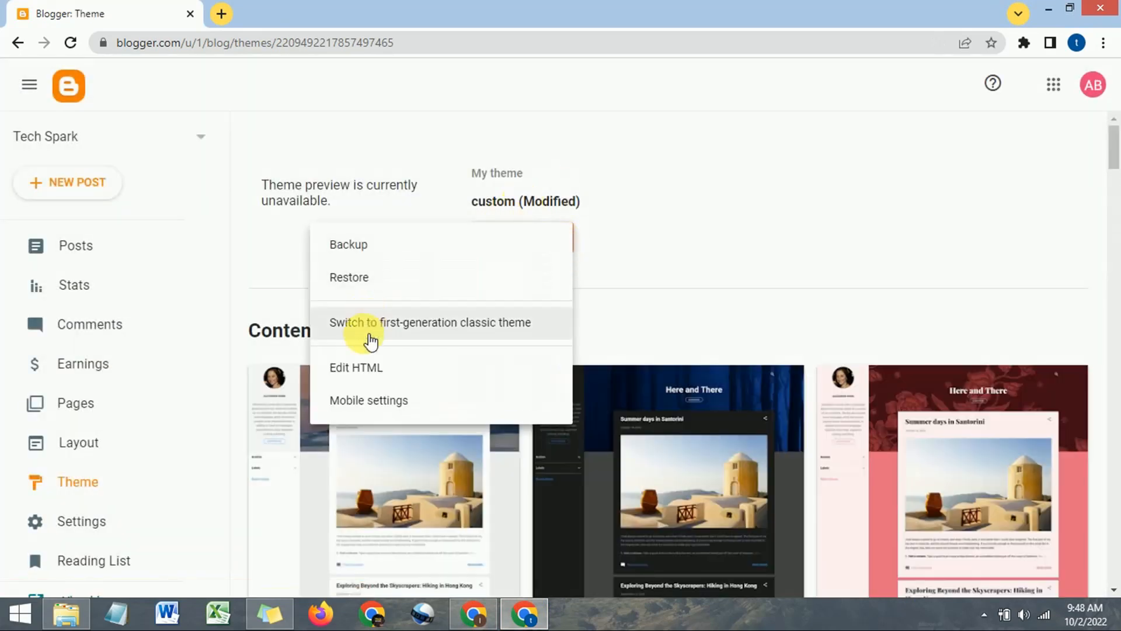
pyautogui.click(365, 368)
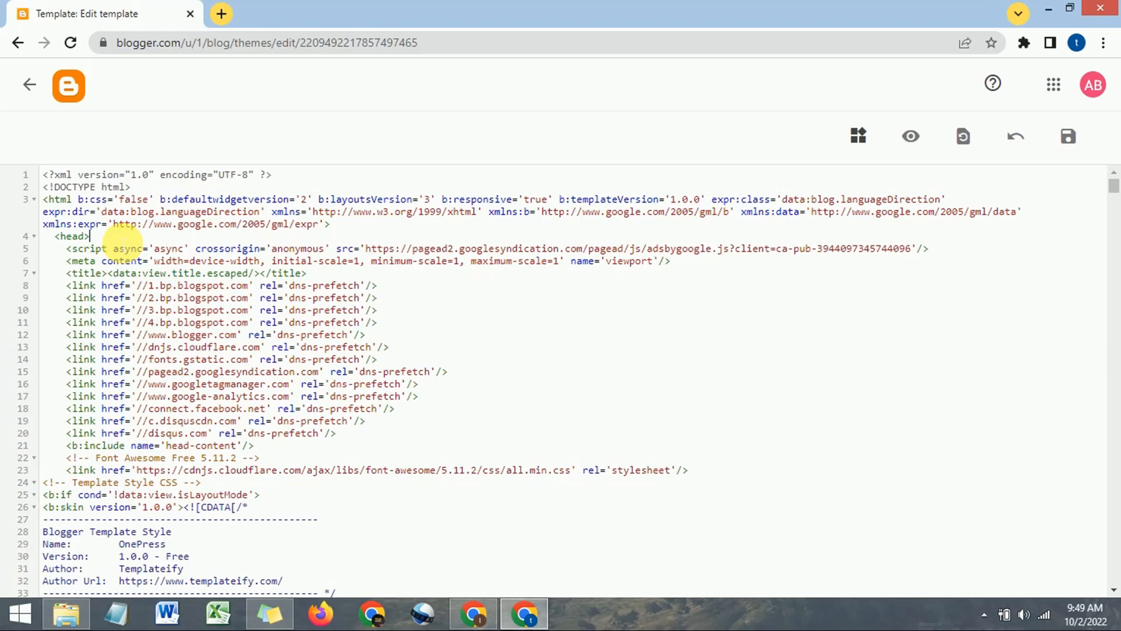
# - Paste the copied domain verification meta tag on a new line directly below the opening <head> tag and save the theme
pyautogui.press('Return')
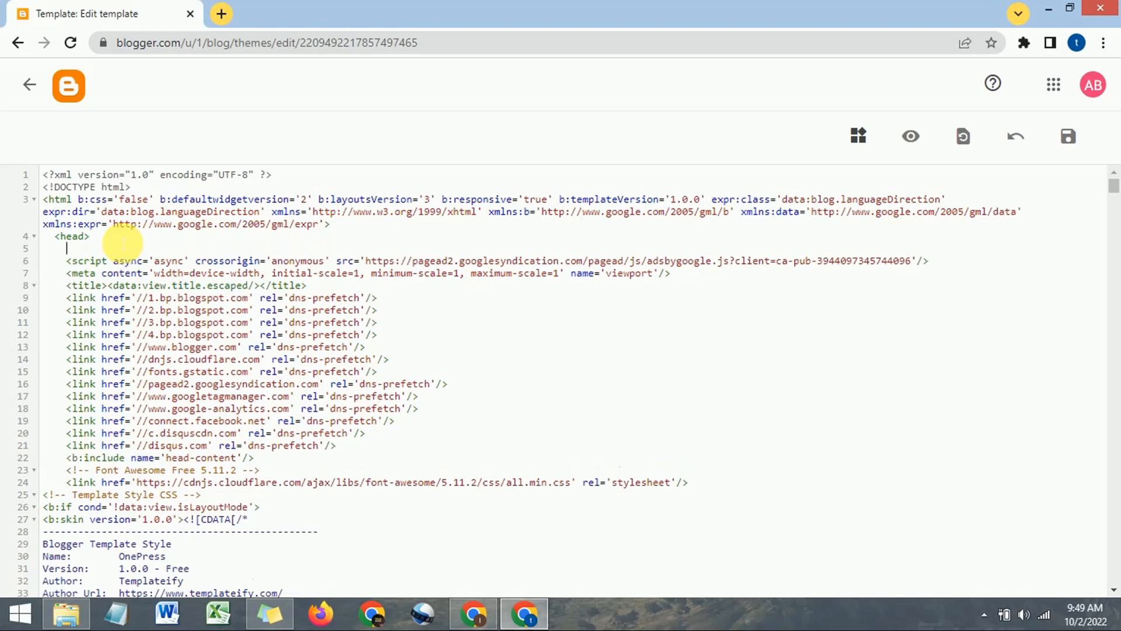
pyautogui.rightClick(78, 250)
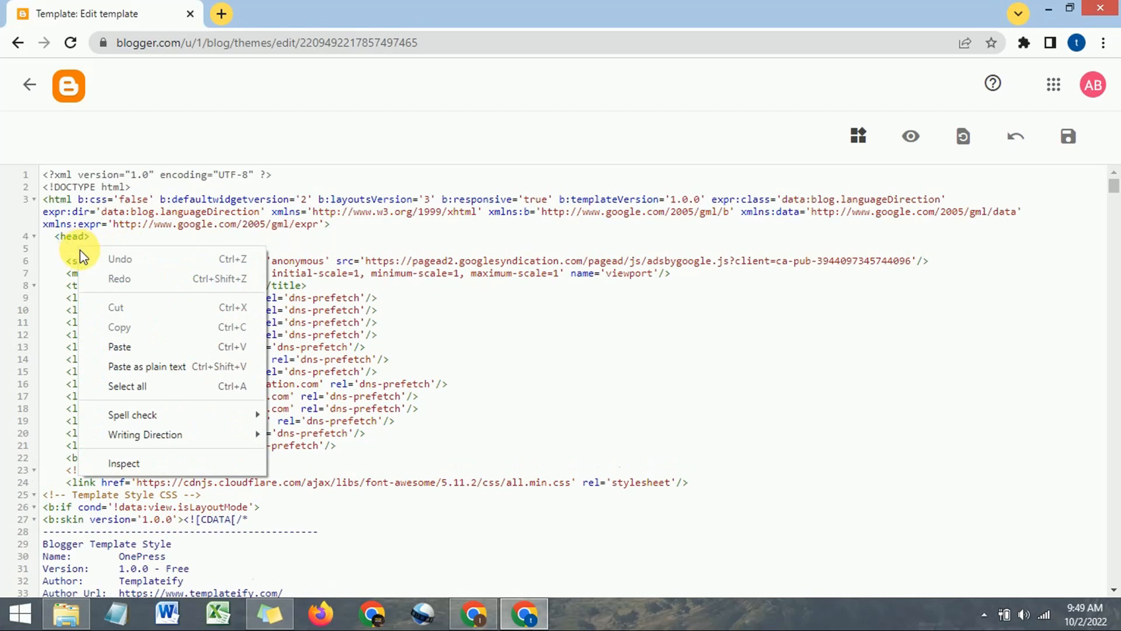
pyautogui.click(116, 348)
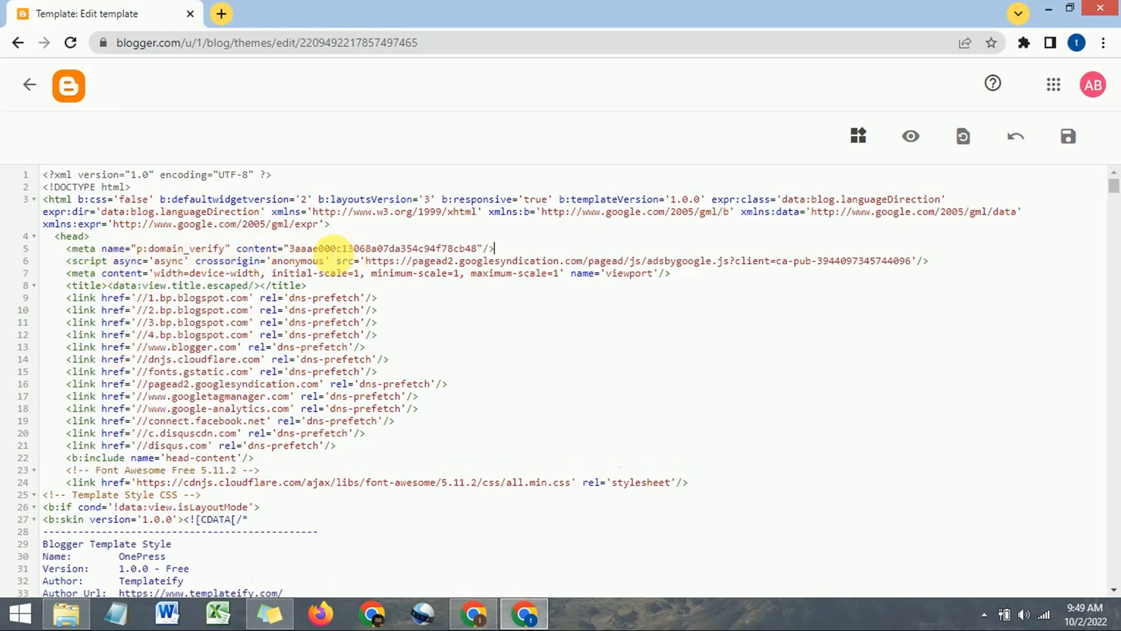
pyautogui.click(1069, 139)
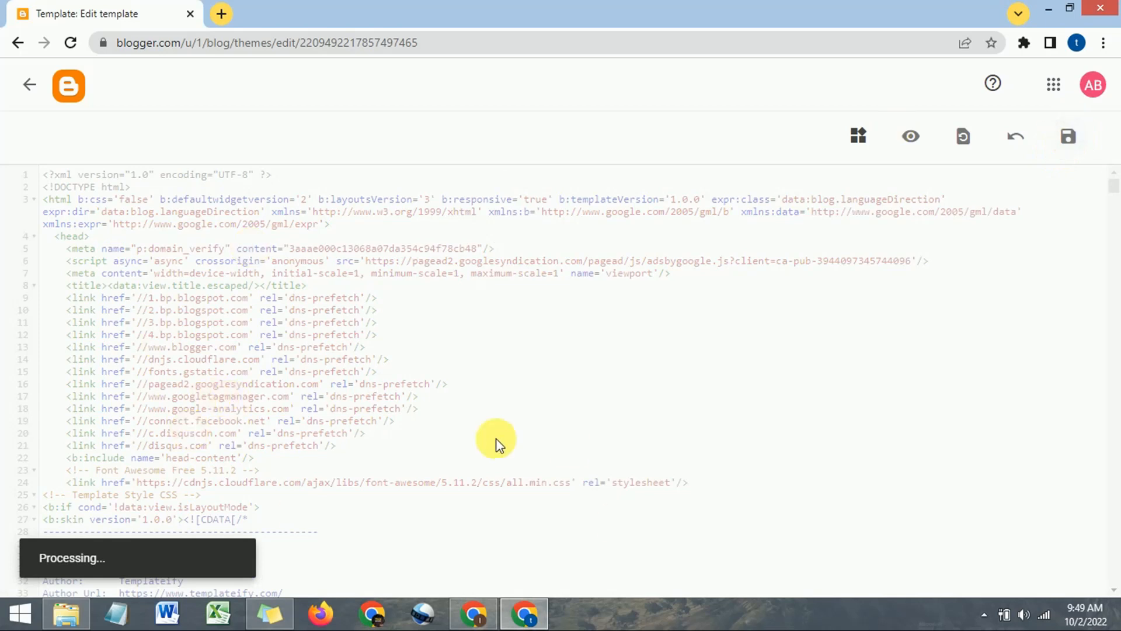
# - Switch back to Pinterest and continue the website claim to the URL entry for verification
pyautogui.click(538, 623)
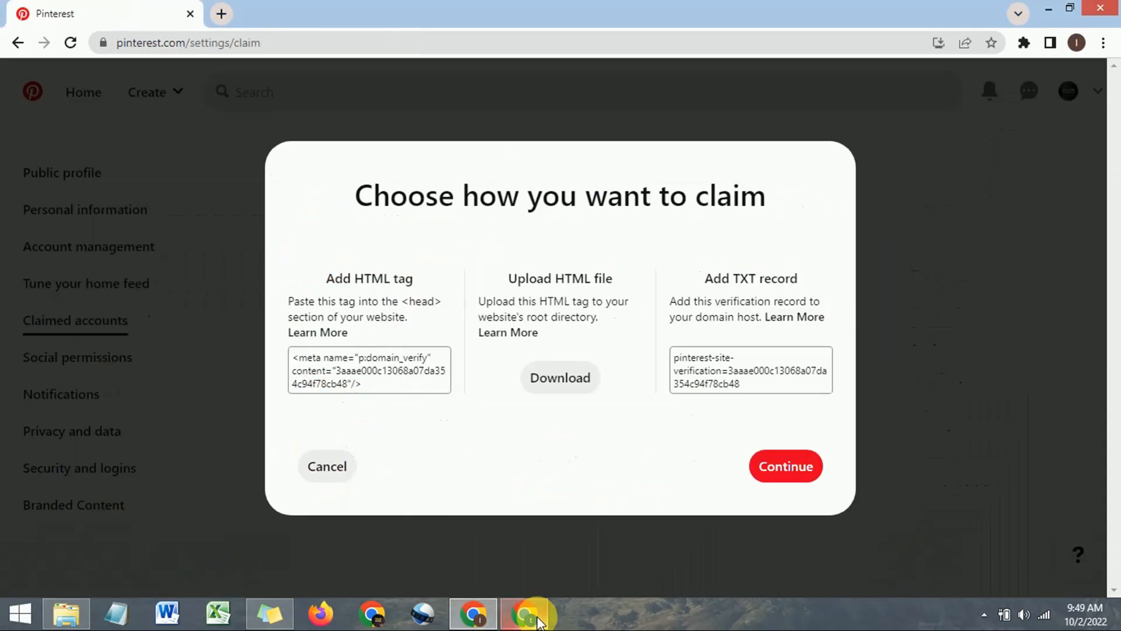
pyautogui.click(798, 479)
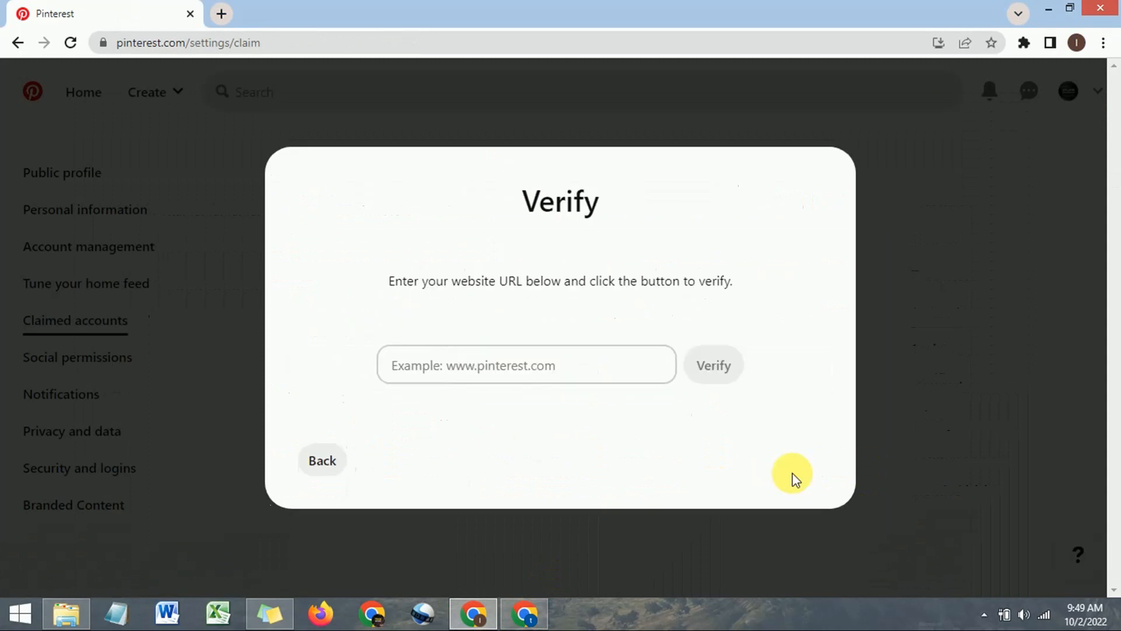
pyautogui.click(549, 369)
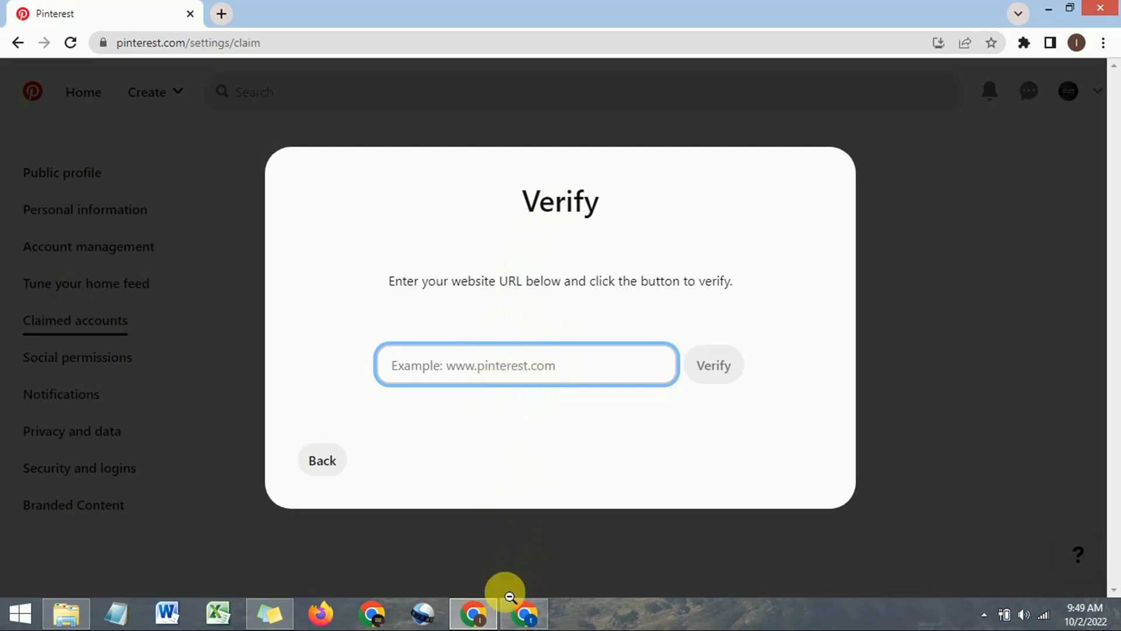
# - Return to Blogger, leave the theme's HTML editor and view the live Tech Spark blog
pyautogui.click(475, 614)
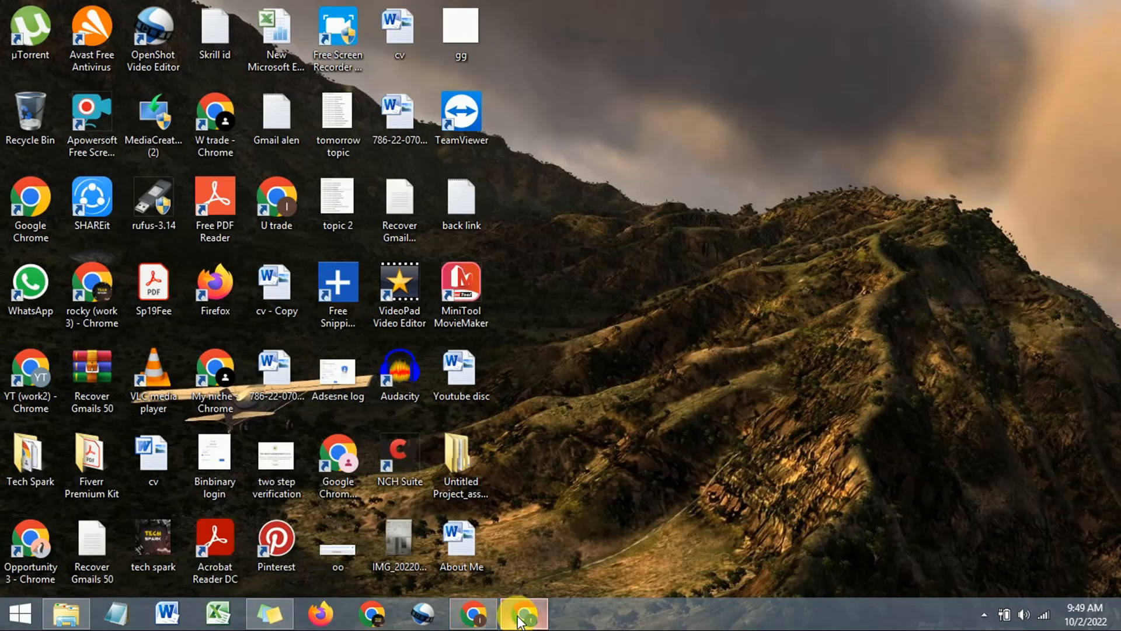
pyautogui.click(524, 613)
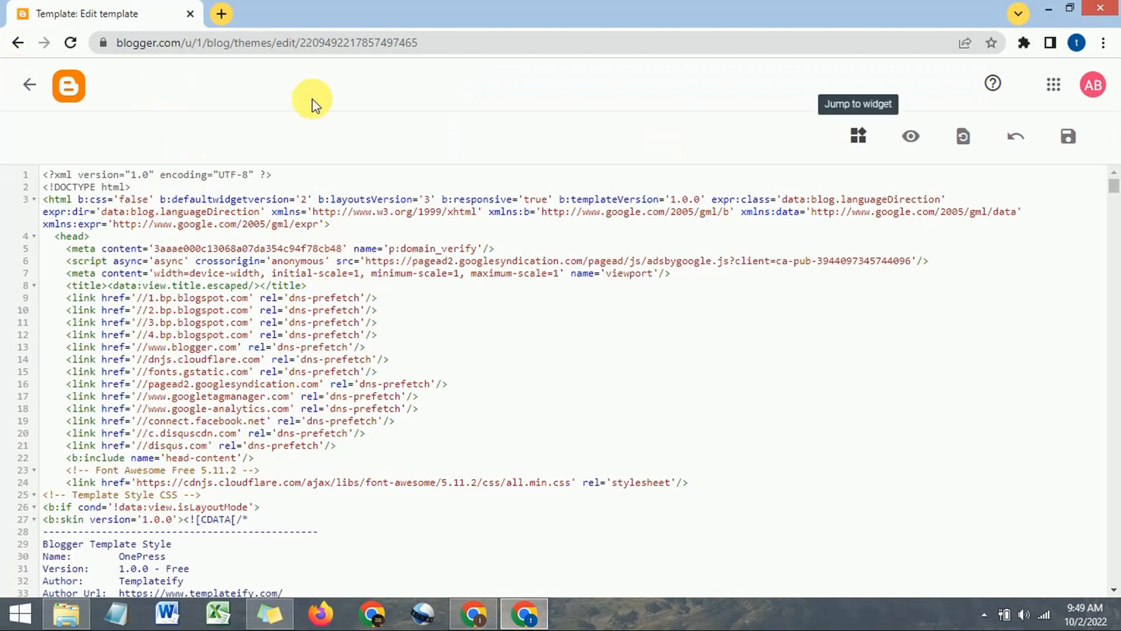
pyautogui.click(29, 86)
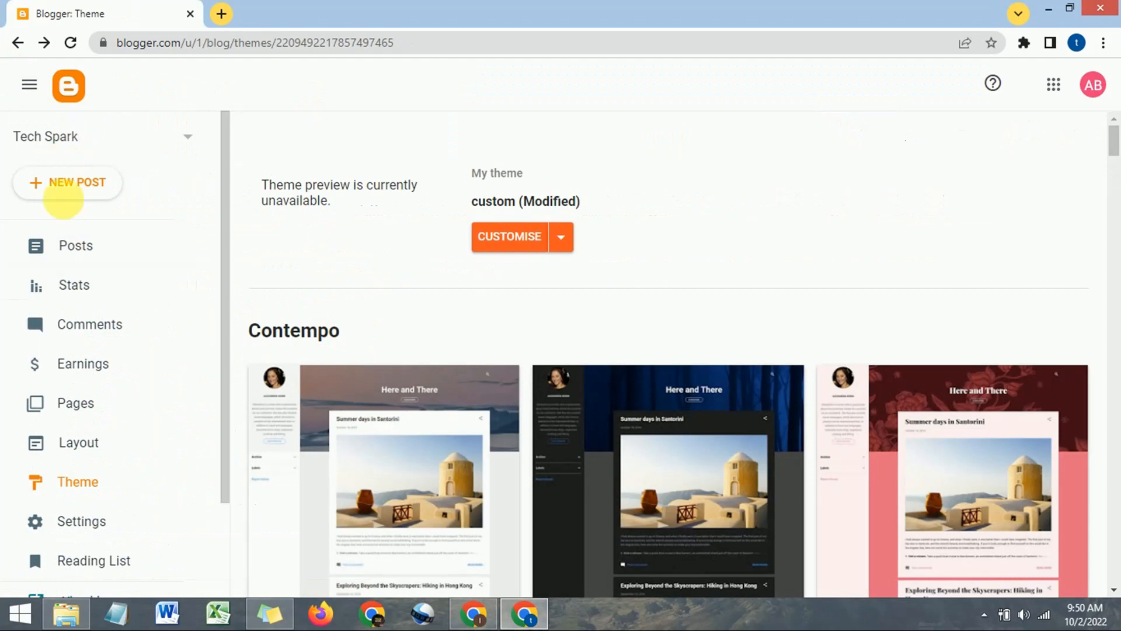
pyautogui.scroll(-3, 75, 283)
pyautogui.click(76, 484)
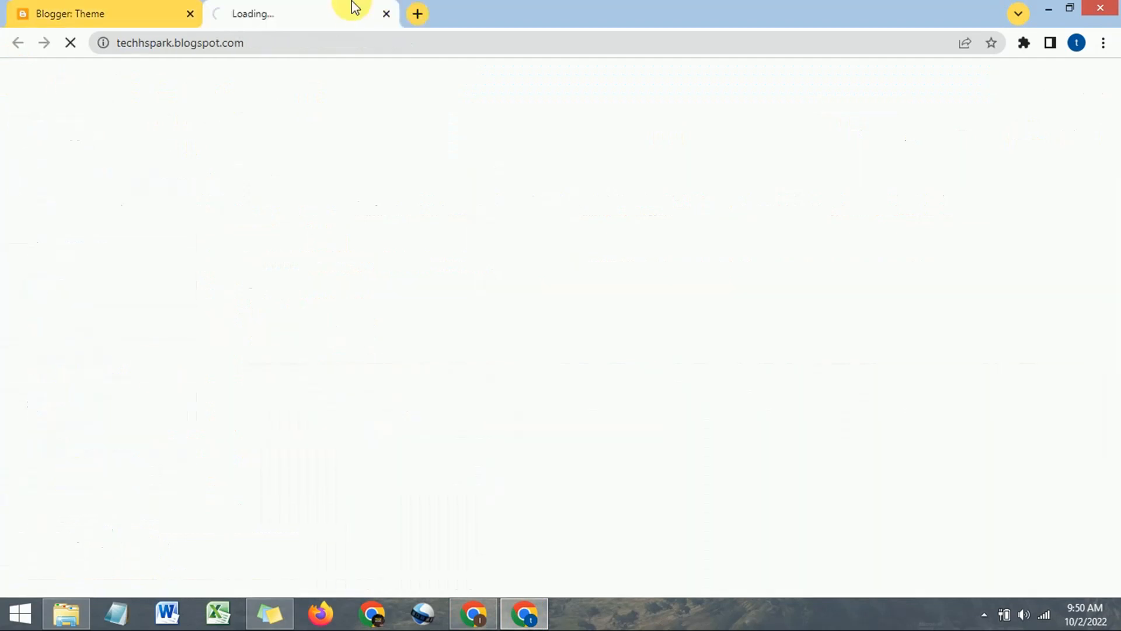
pyautogui.moveTo(310, 44); pyautogui.dragTo(273, 42)
pyautogui.rightClick(271, 42)
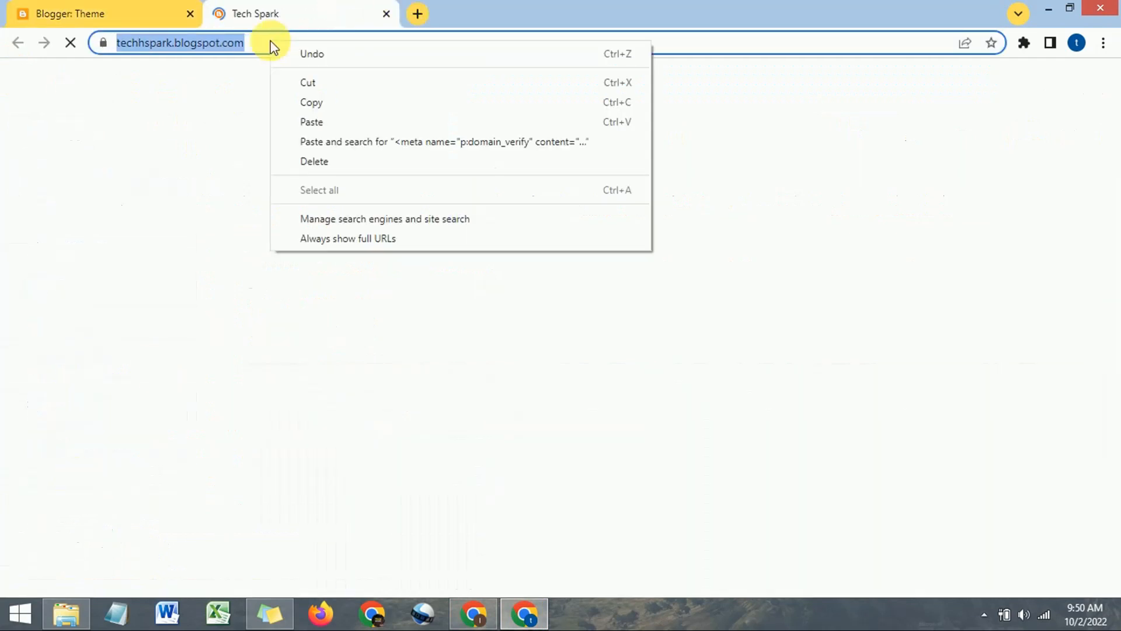
pyautogui.click(214, 52)
pyautogui.doubleClick(269, 46)
pyautogui.tripleClick(300, 49)
pyautogui.doubleClick(304, 52)
pyautogui.tripleClick(306, 49)
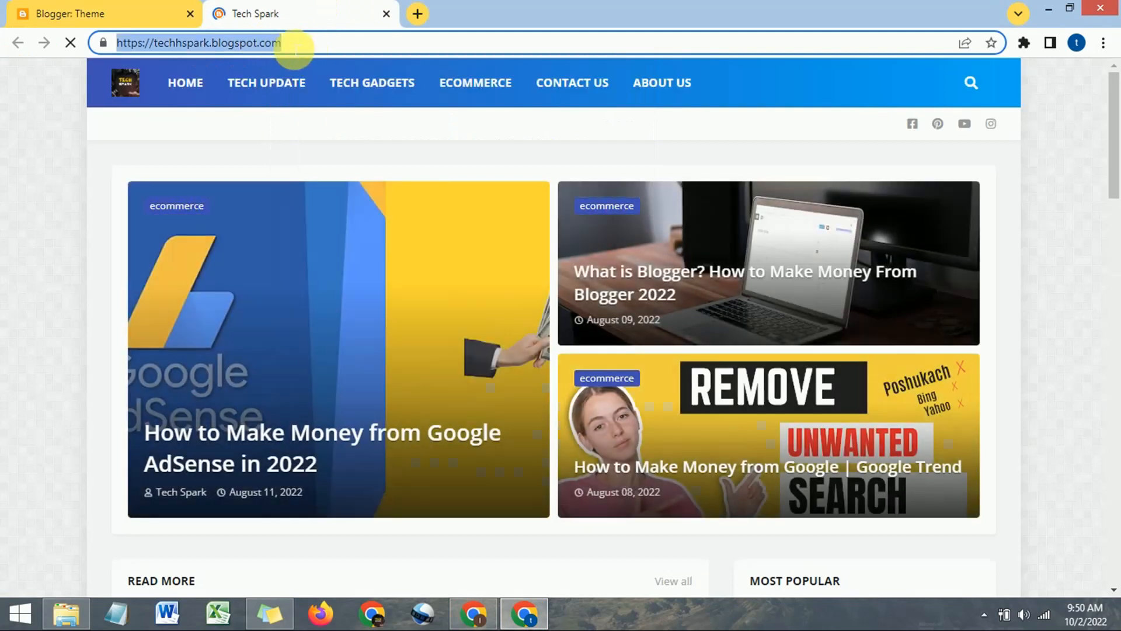
pyautogui.rightClick(267, 43)
pyautogui.click(300, 106)
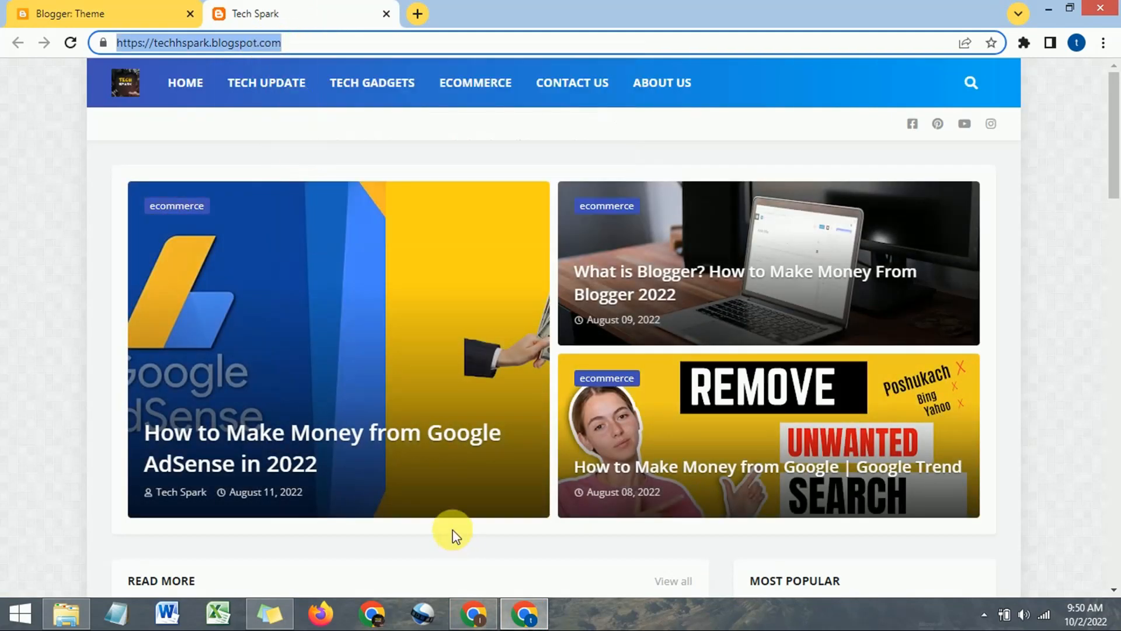
pyautogui.click(521, 612)
pyautogui.click(489, 620)
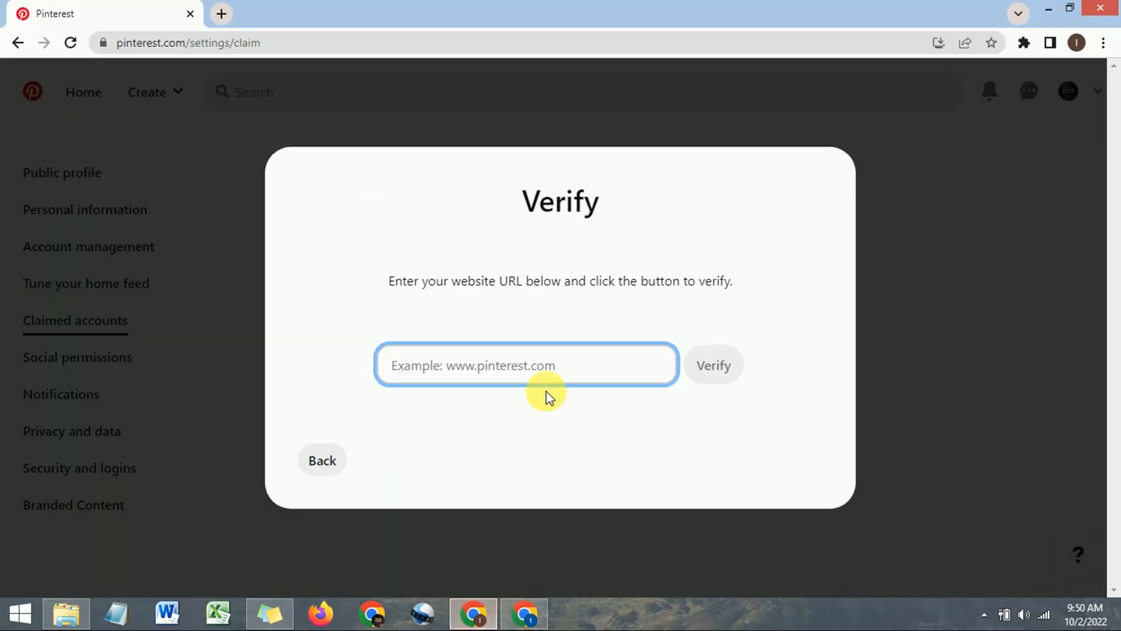
pyautogui.rightClick(536, 368)
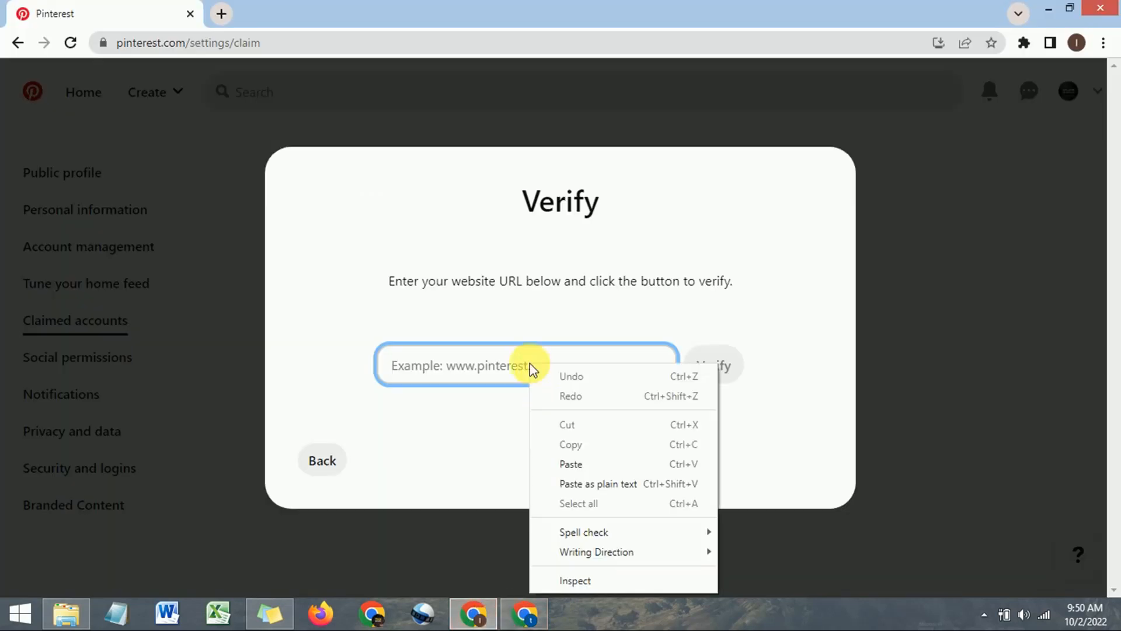
pyautogui.click(565, 462)
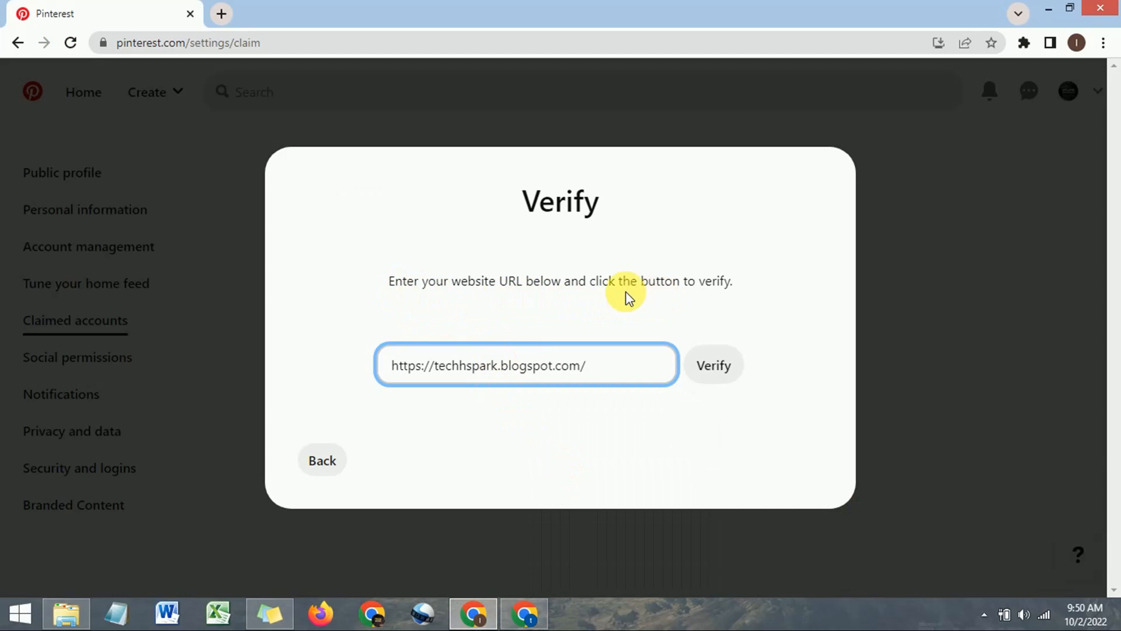
# - Verify the website to complete the claim, and decline the offer to convert to a business account
pyautogui.click(725, 368)
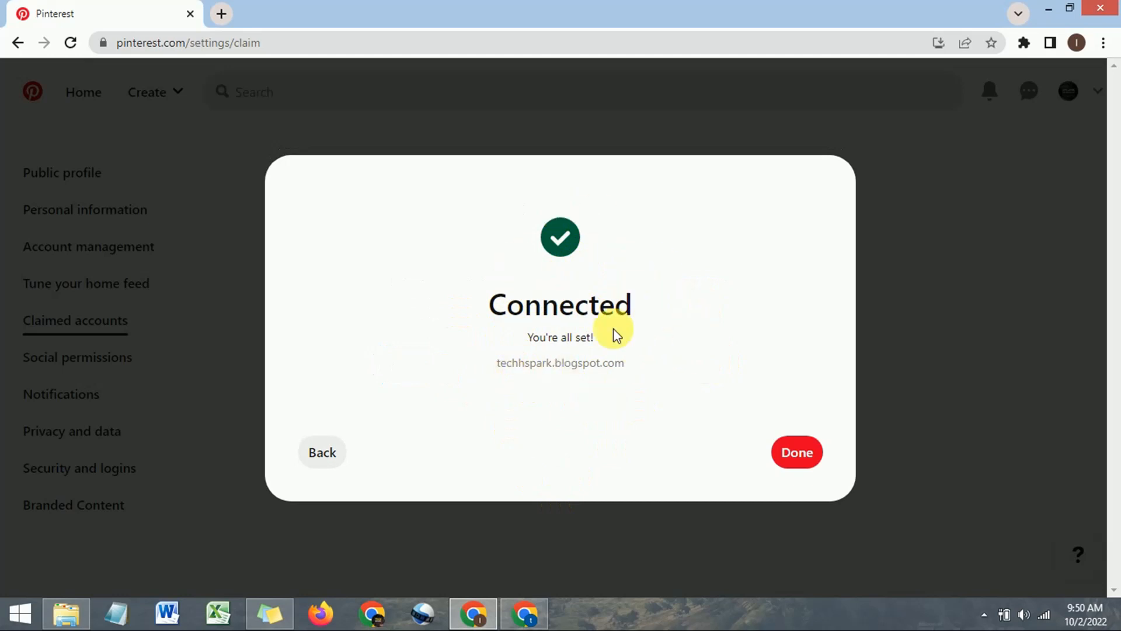
pyautogui.click(806, 456)
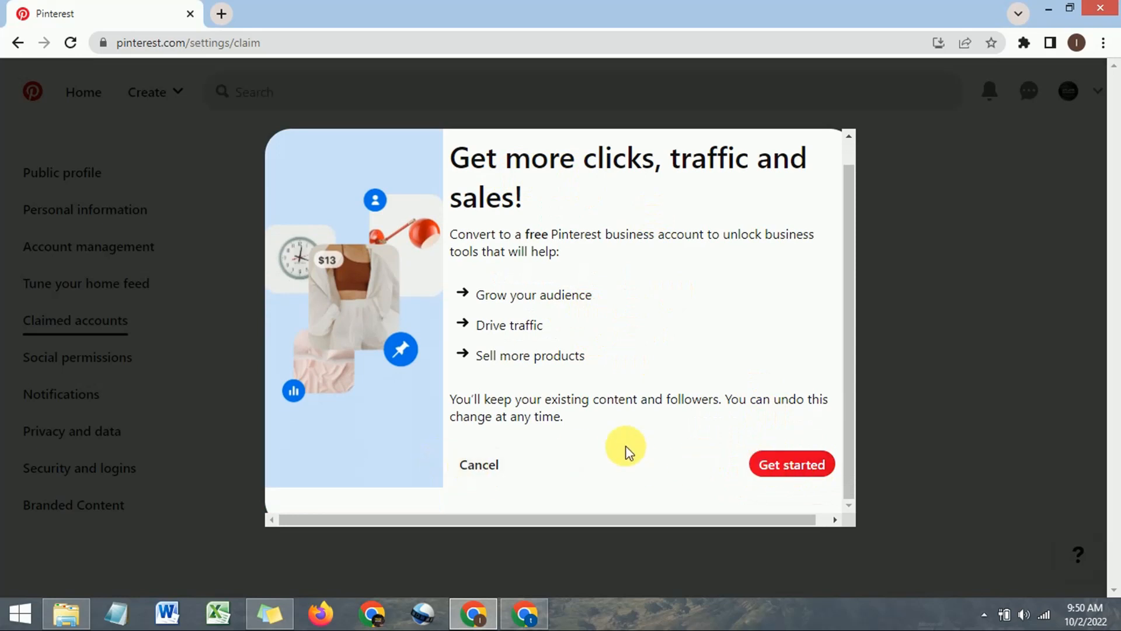
pyautogui.click(478, 465)
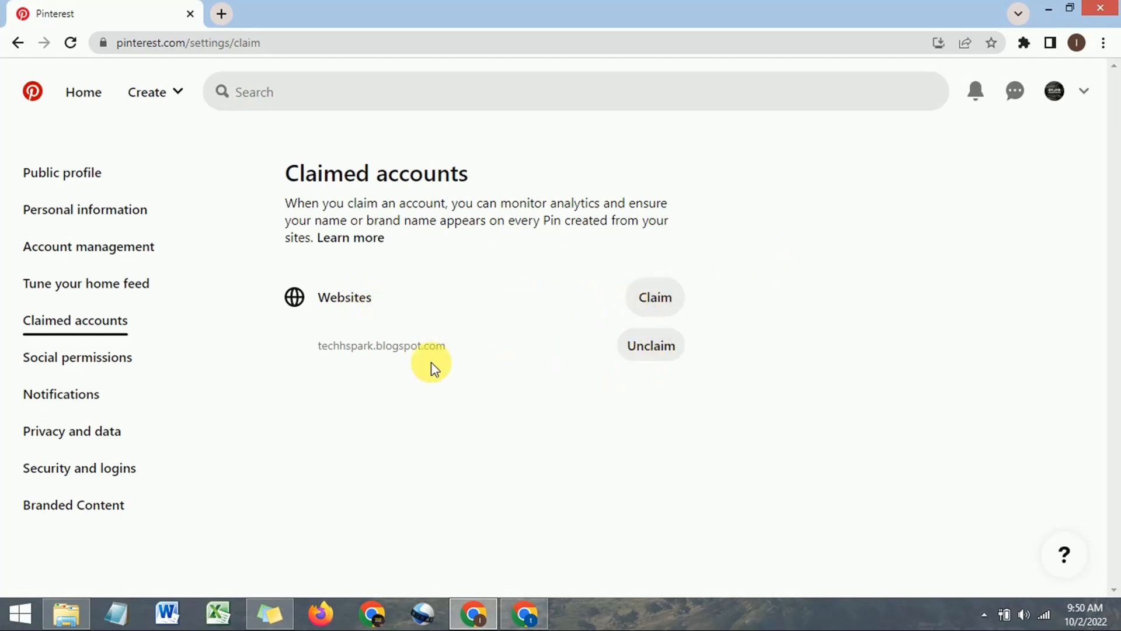
pyautogui.moveTo(320, 345); pyautogui.dragTo(461, 348)
pyautogui.click(483, 414)
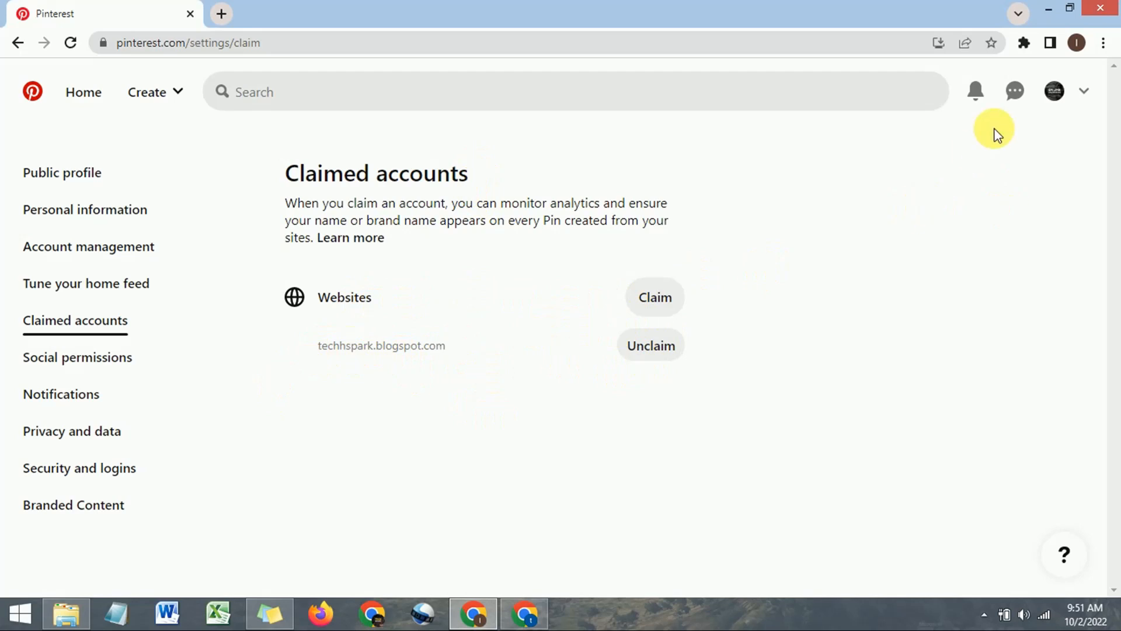
# - Open the public profile, reload it and check the claim status icon beside the website link
pyautogui.click(1083, 91)
pyautogui.click(1010, 169)
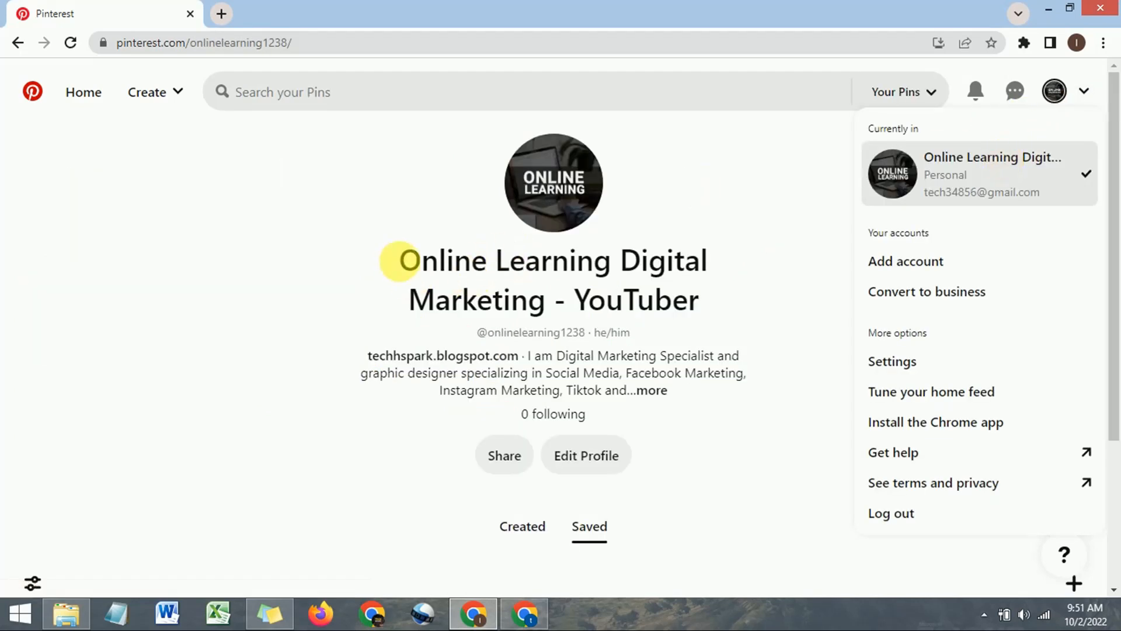
pyautogui.click(391, 179)
pyautogui.click(70, 43)
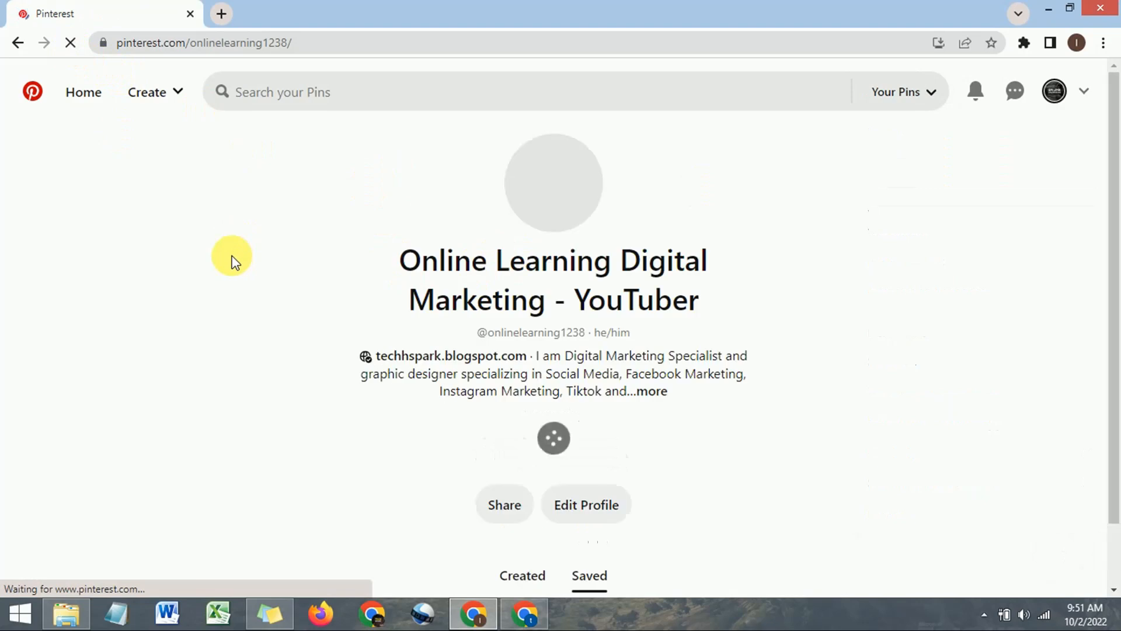
pyautogui.moveTo(369, 359)
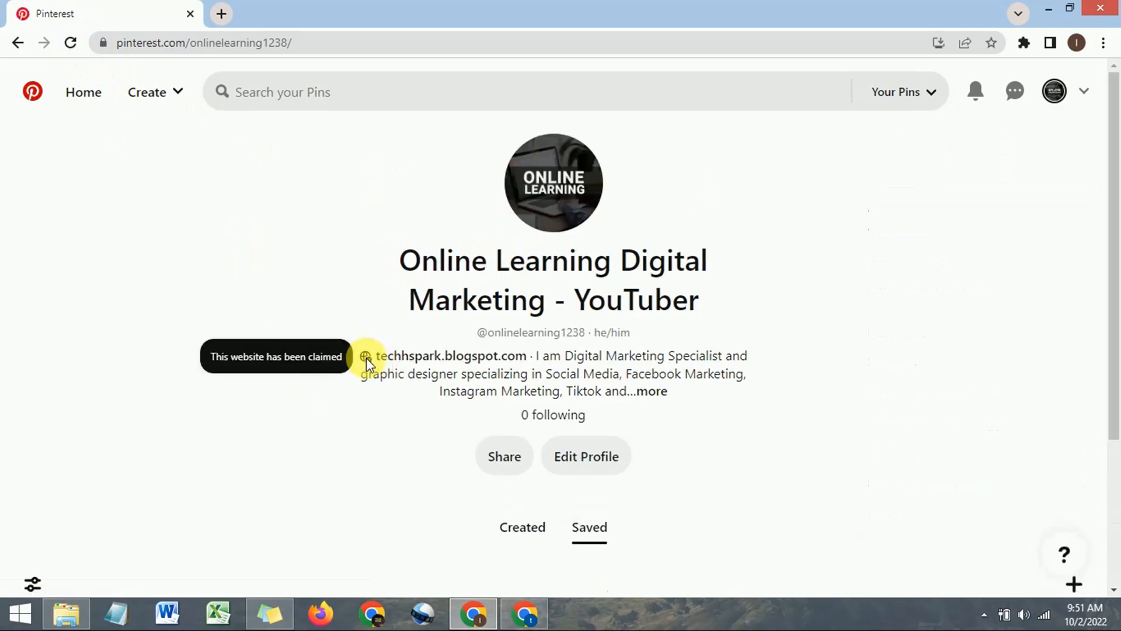